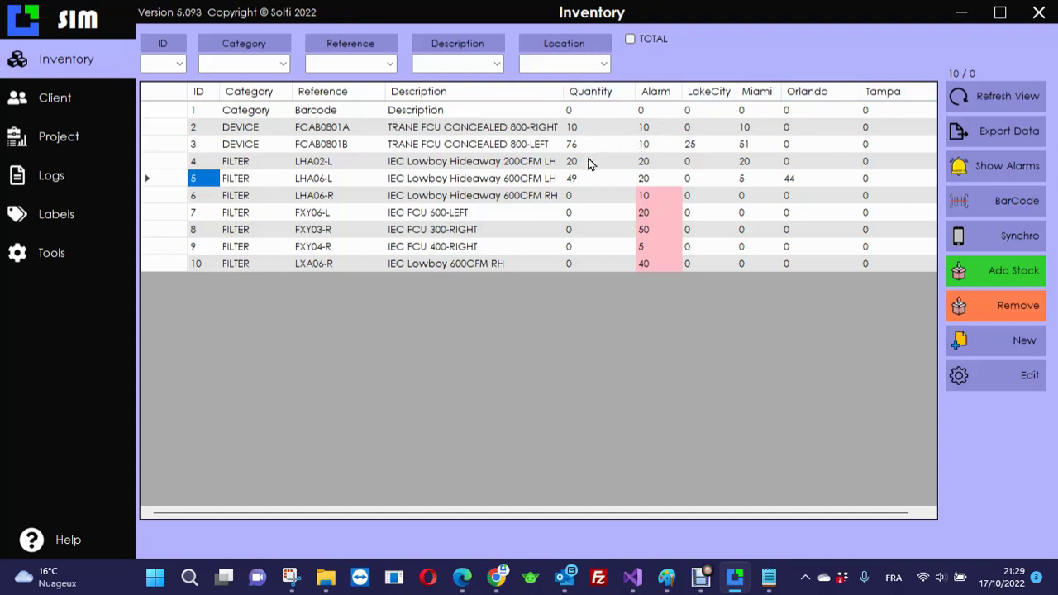
Step: Sort the inventory by descending quantity and start a stock addition for product FCAB0801B
left_click(584, 98)
left_click(586, 98)
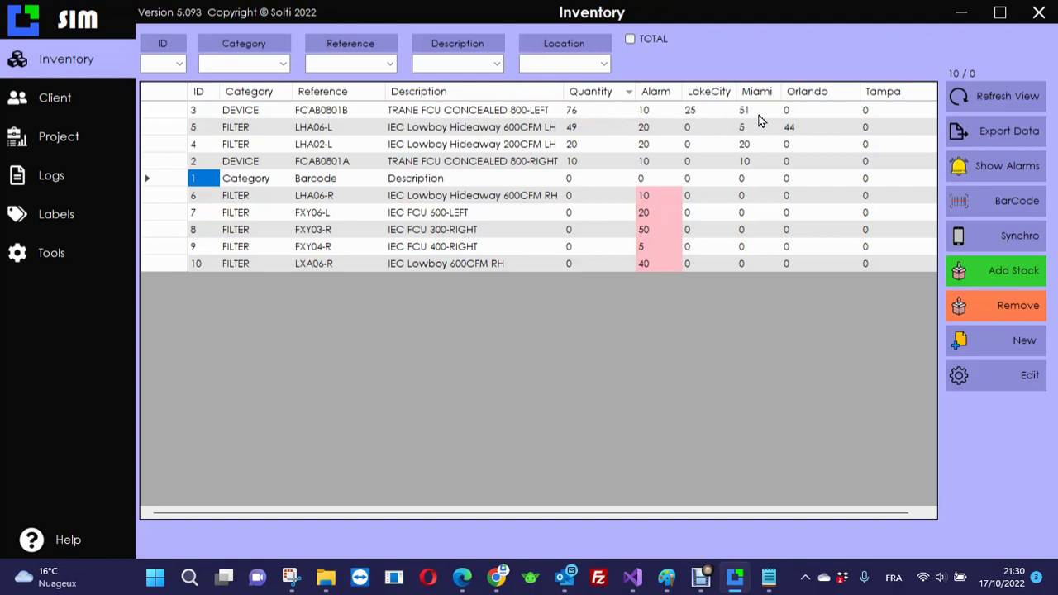
left_click(427, 115)
right_click(428, 113)
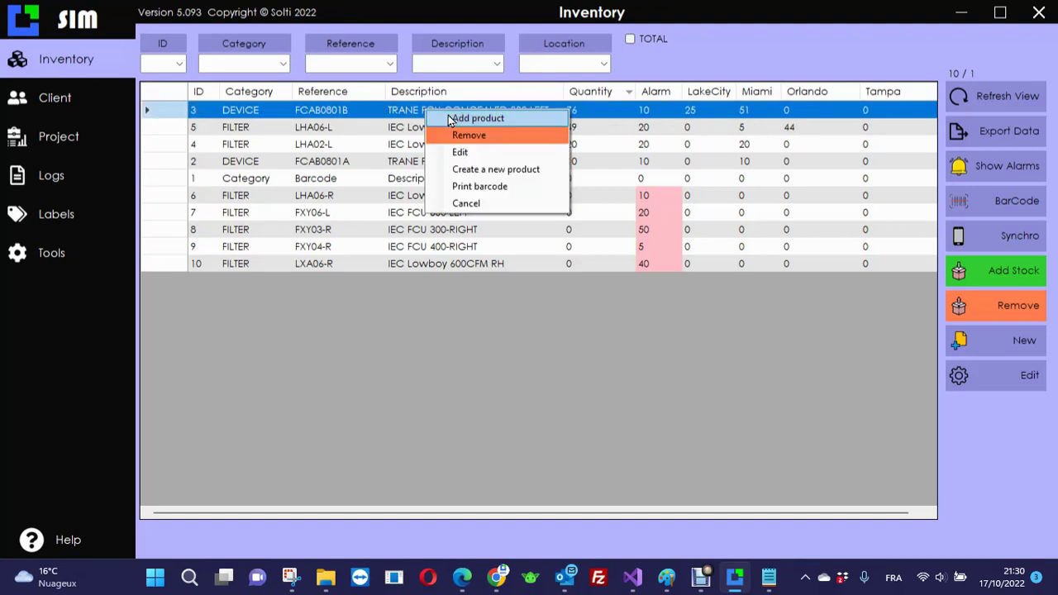
left_click(471, 119)
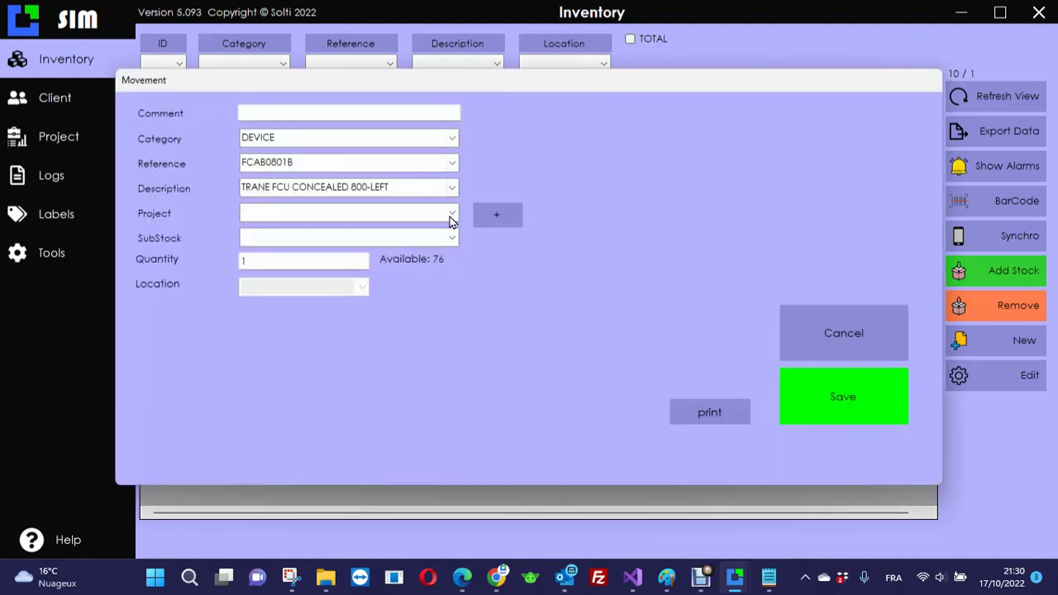
left_click(806, 386)
left_click(582, 340)
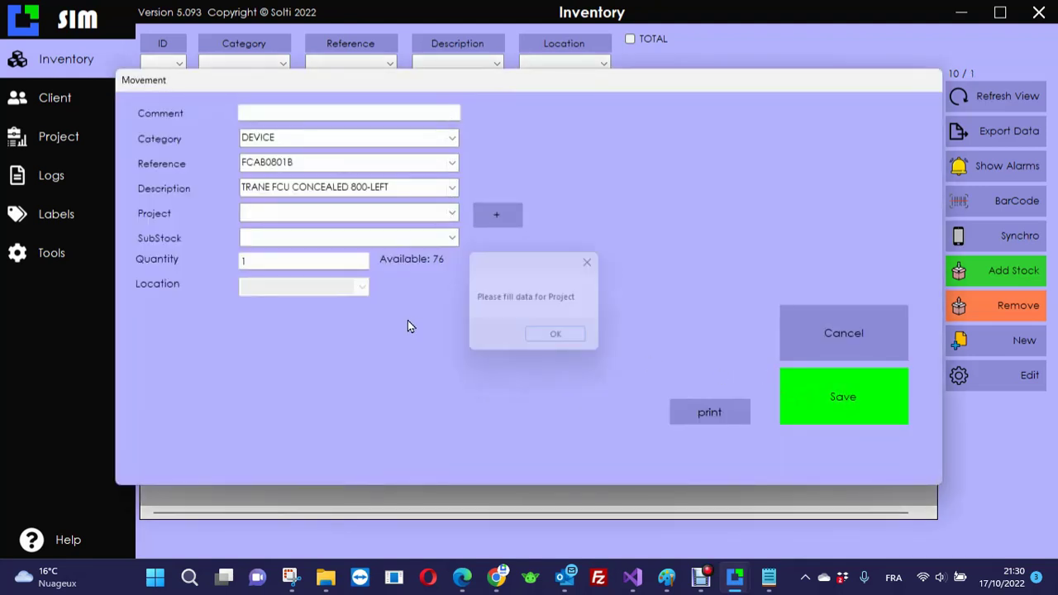
Step: Fill in the stock addition with project STOCK, substock Tampa and quantity 5, and save it
left_click(269, 258)
left_click_drag(269, 258, 224, 260)
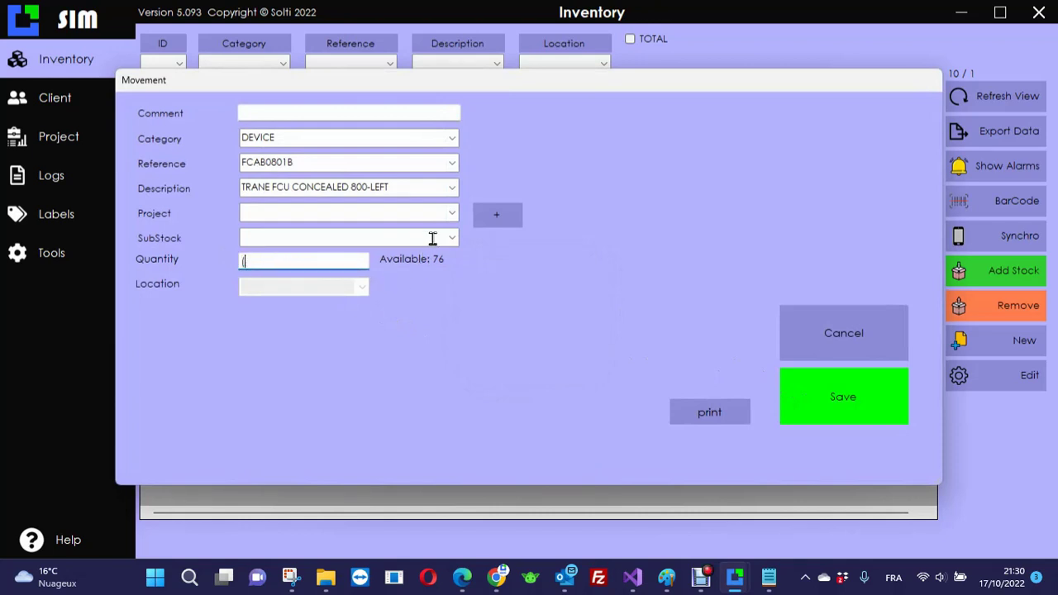
left_click(452, 213)
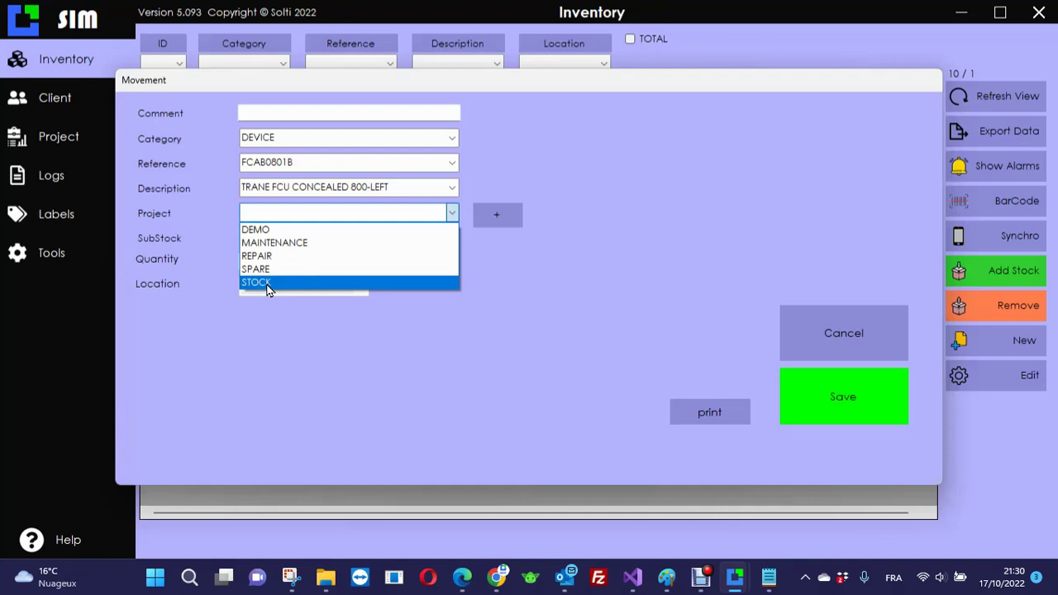
left_click(267, 283)
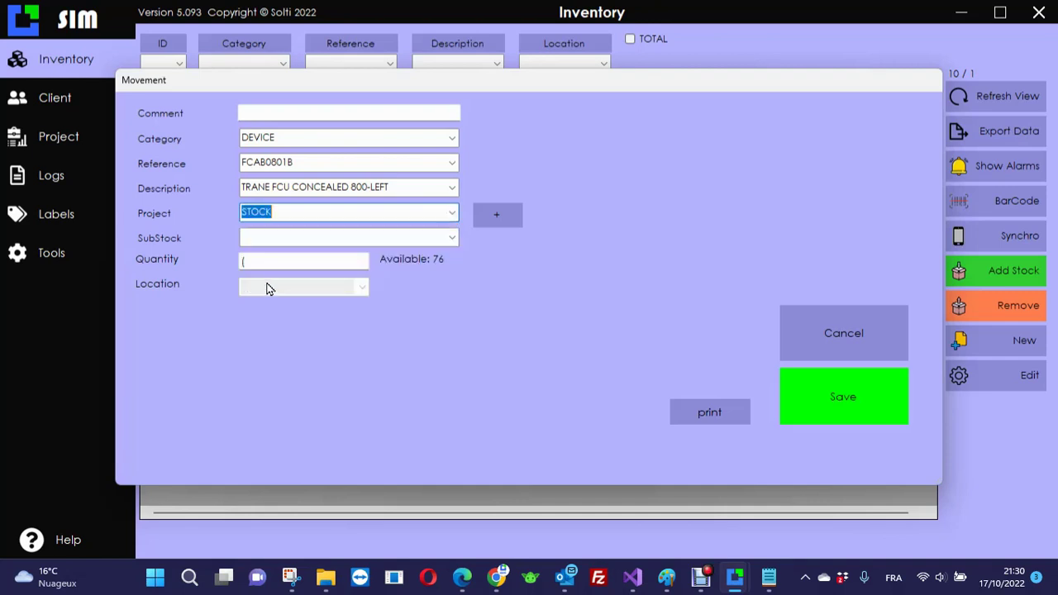
left_click(454, 239)
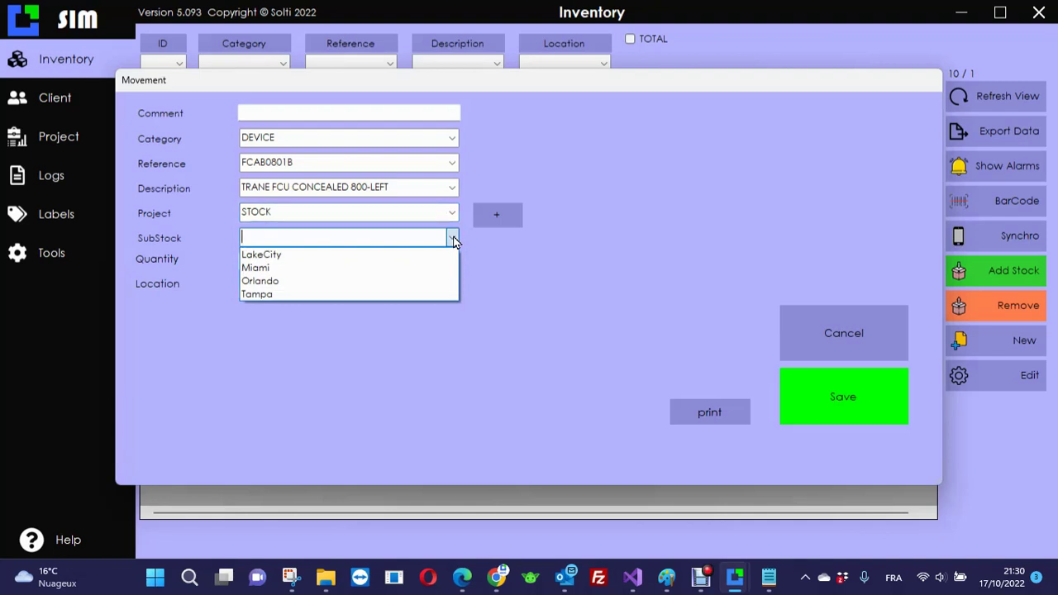
left_click(275, 296)
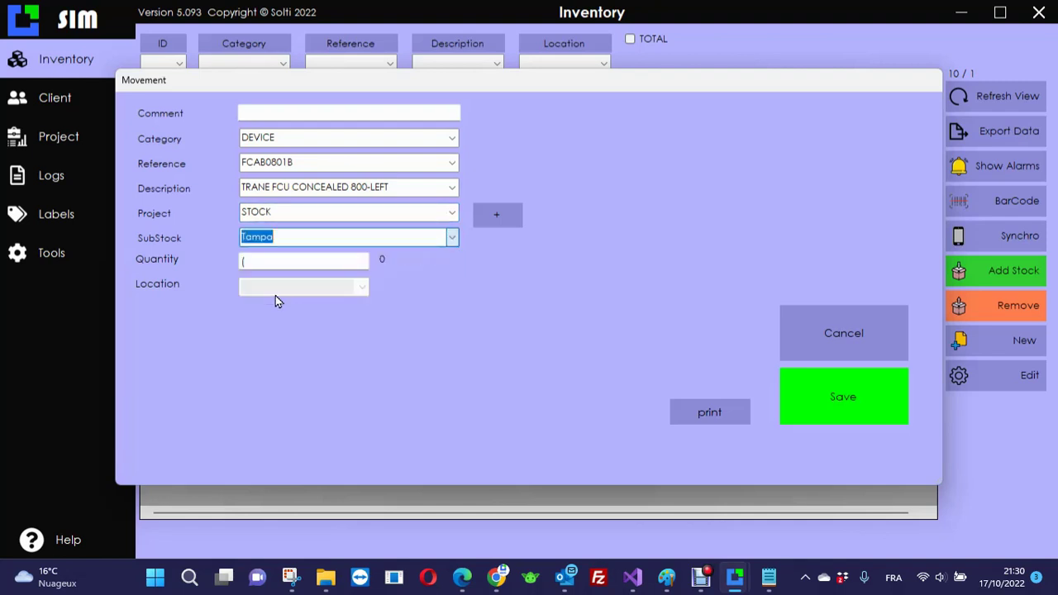
left_click(281, 261)
type("5")
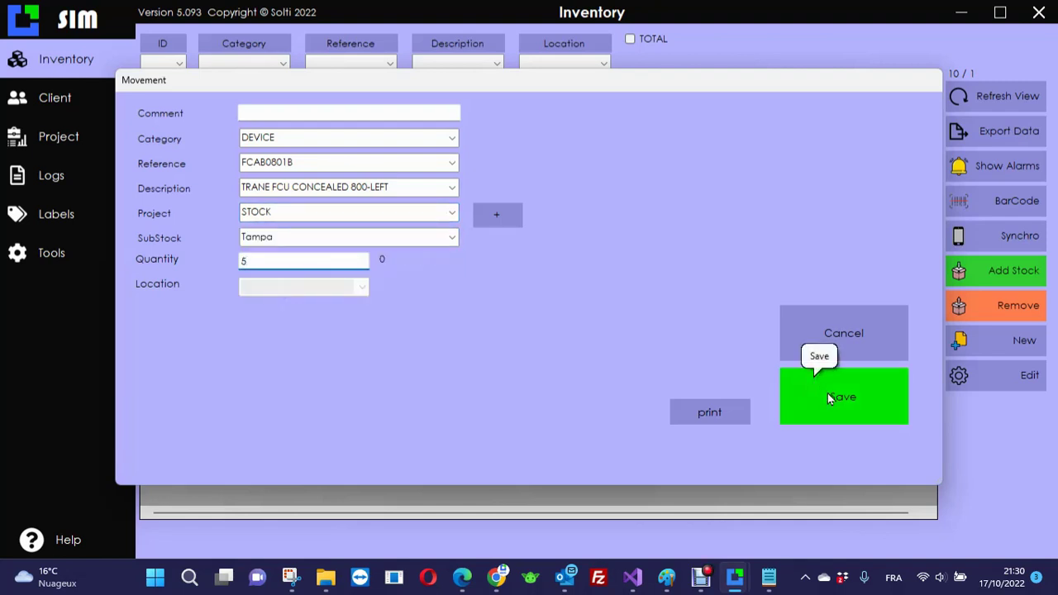
left_click(826, 397)
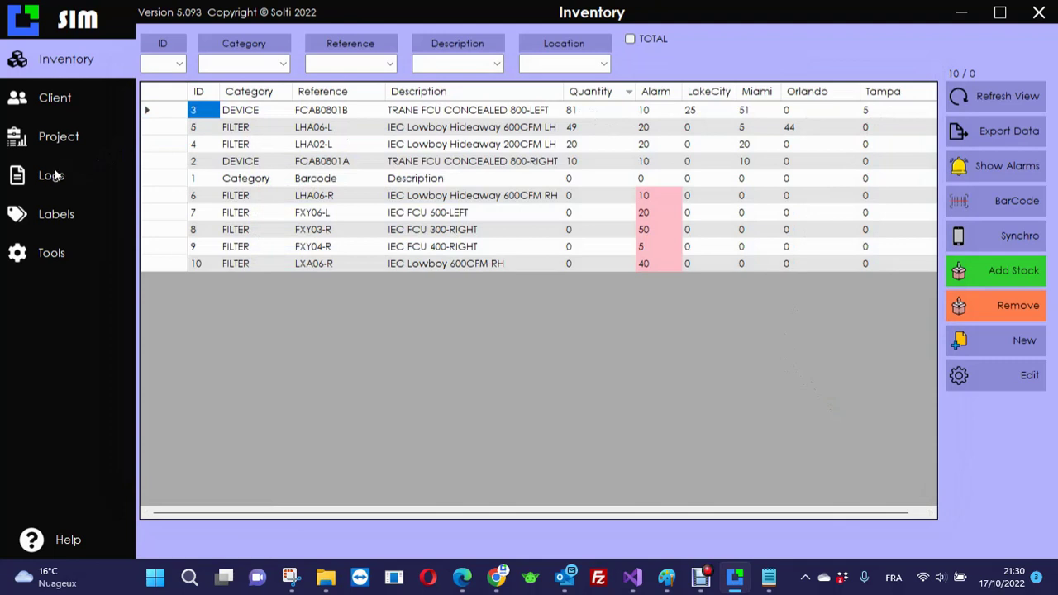
Step: Check the newest movement's quantity in the logs and return to the inventory
left_click(55, 175)
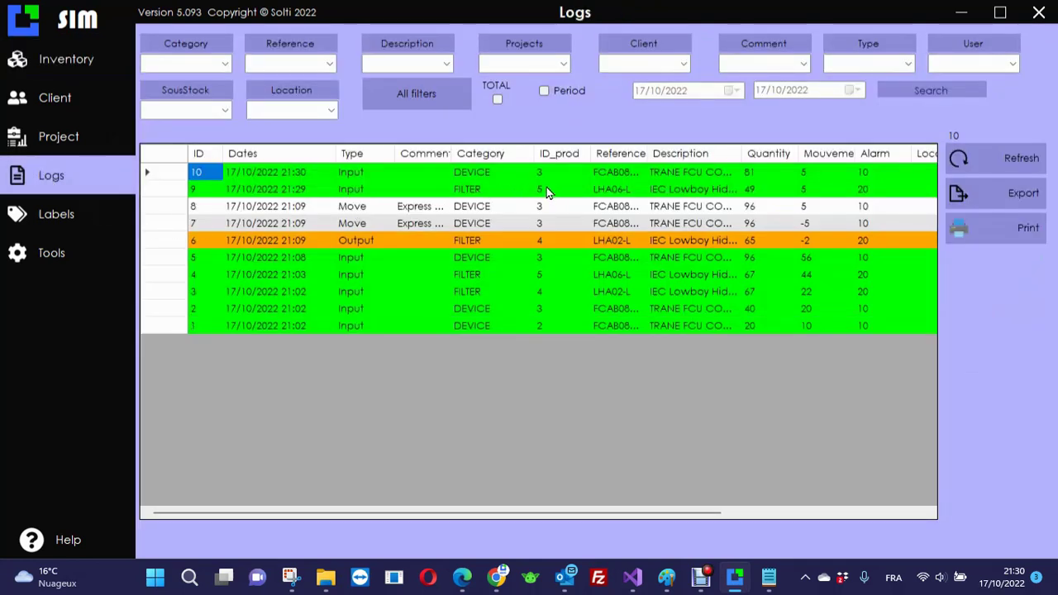
left_click(810, 175)
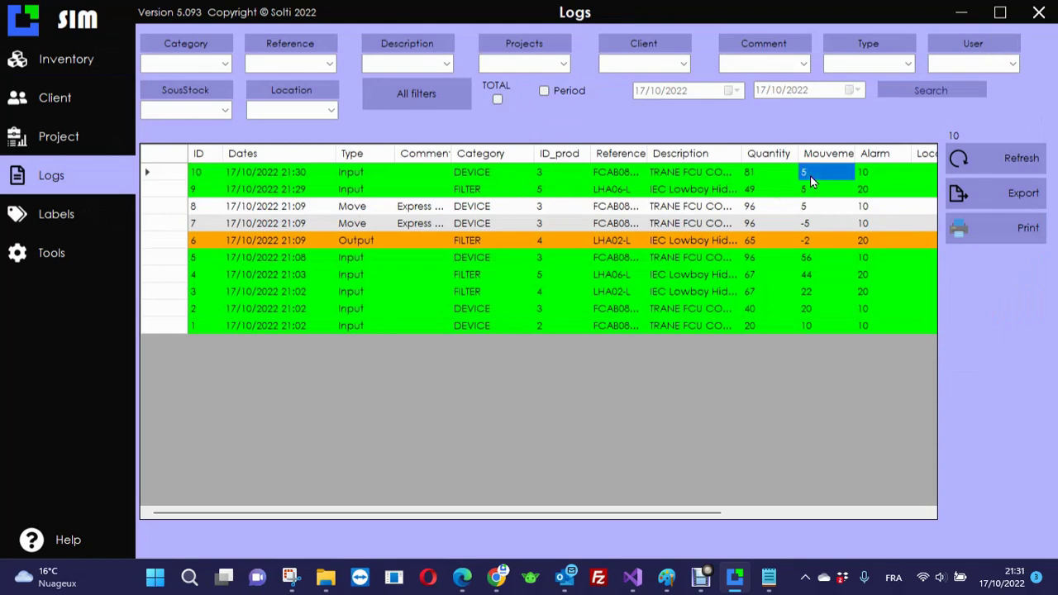
left_click(33, 61)
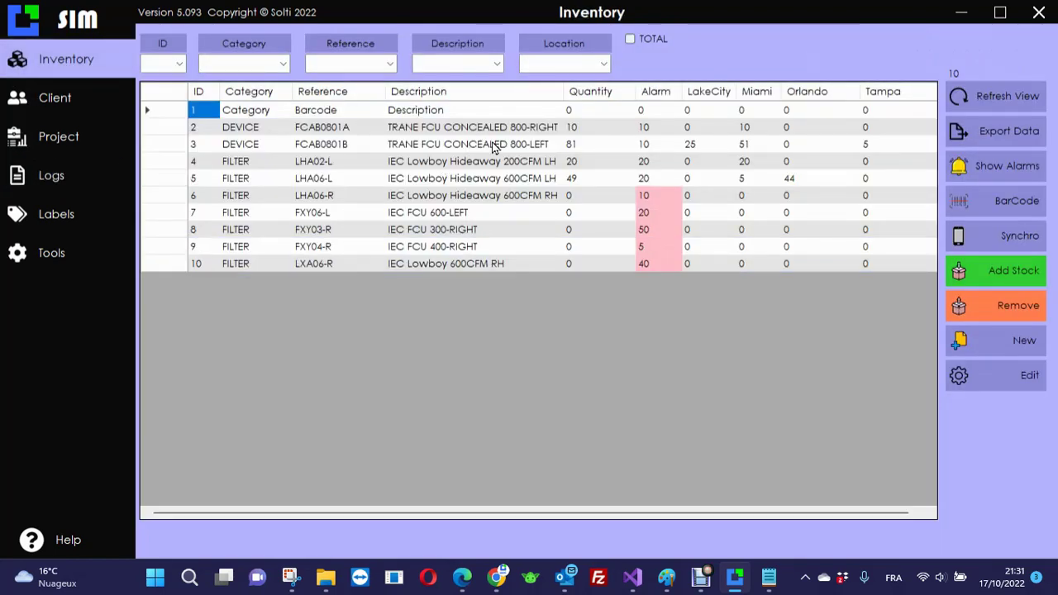
Step: Start a stock removal for product FCAB0801B from the LakeCity substock with quantity 3
right_click(417, 147)
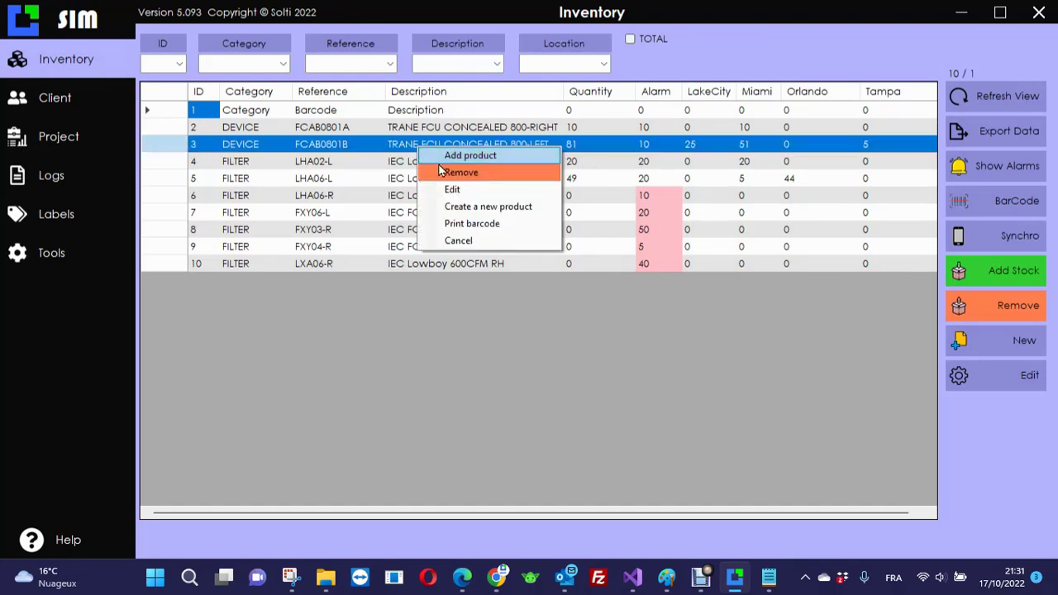
left_click(446, 174)
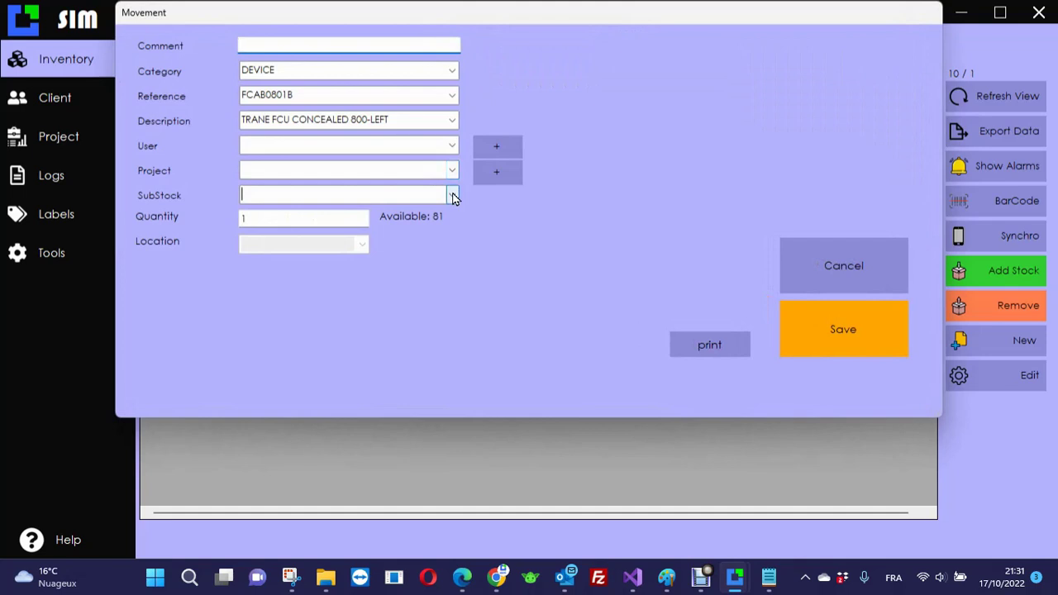
left_click(453, 197)
left_click(285, 217)
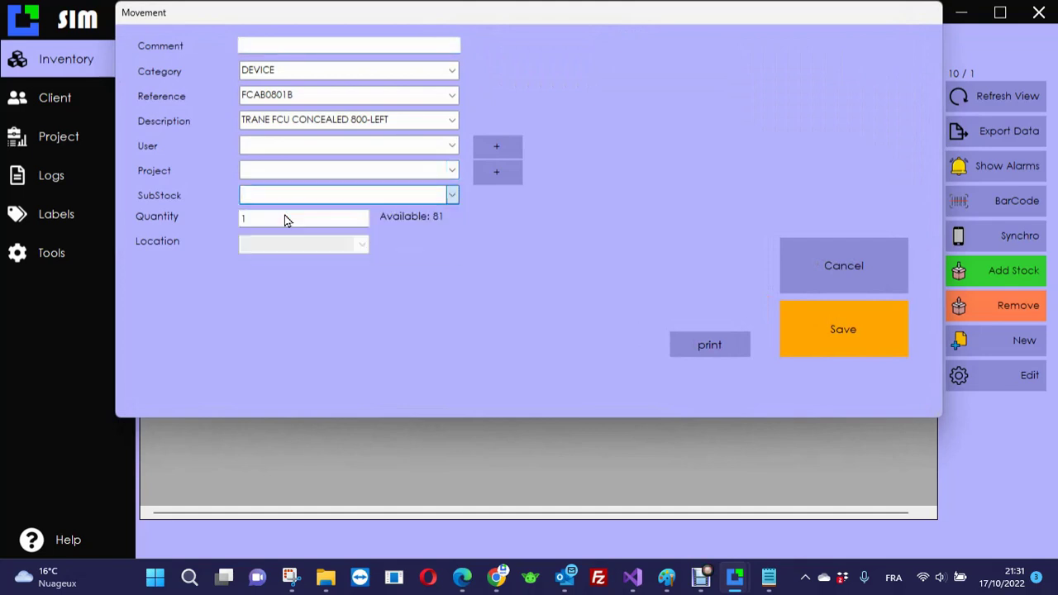
key("Tab")
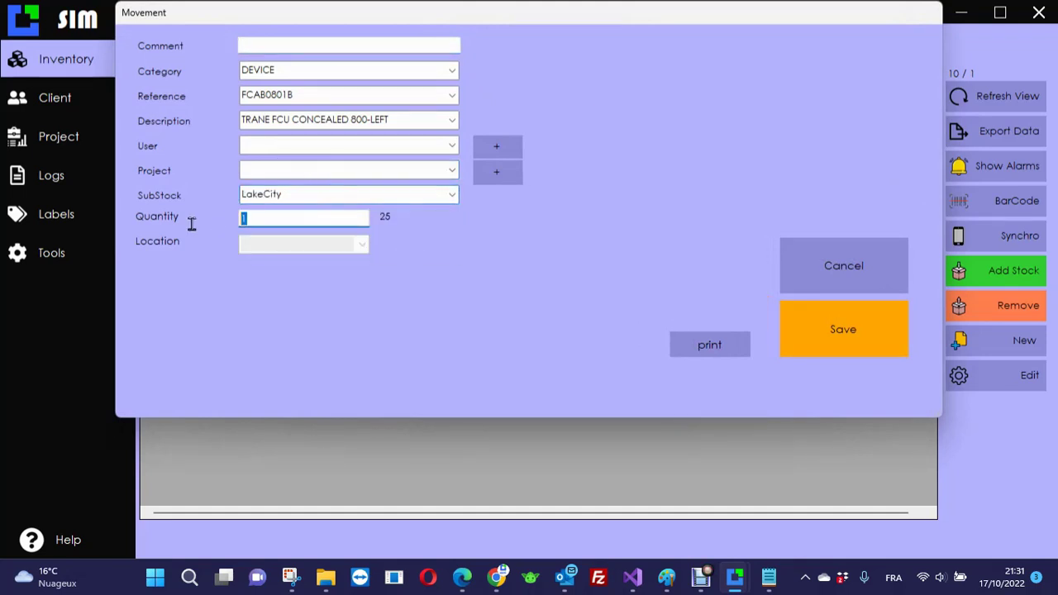
type("3")
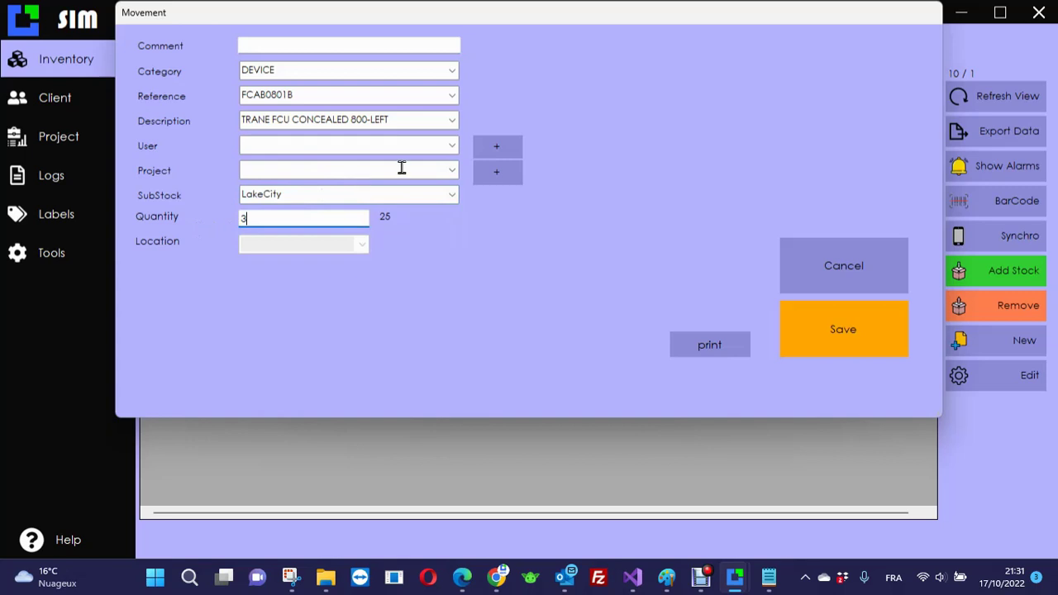
Step: Assign the removal to project REPAIR and the second listed user, and save it
left_click(452, 169)
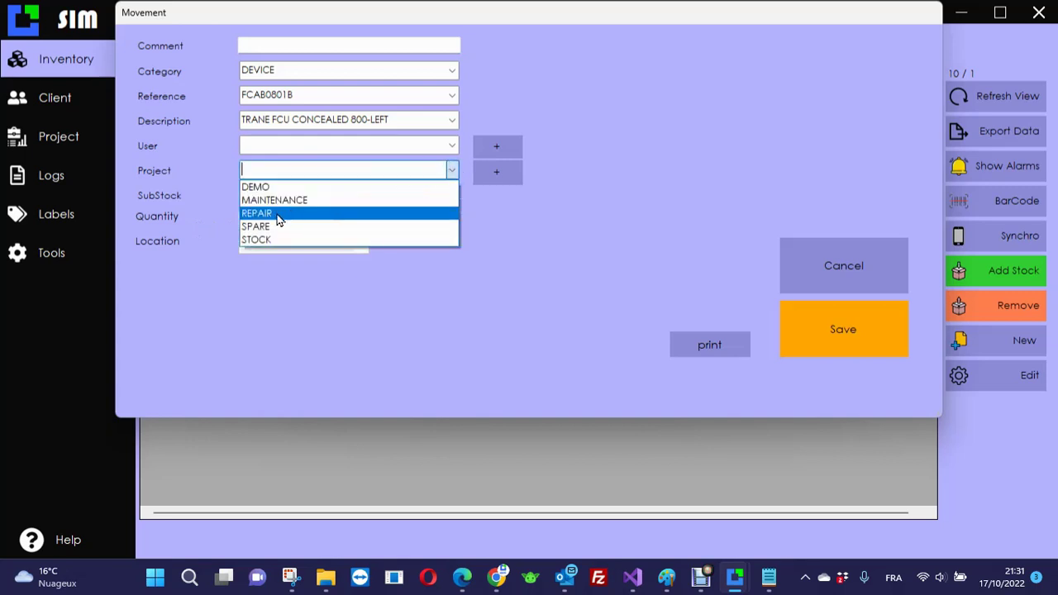
left_click(276, 214)
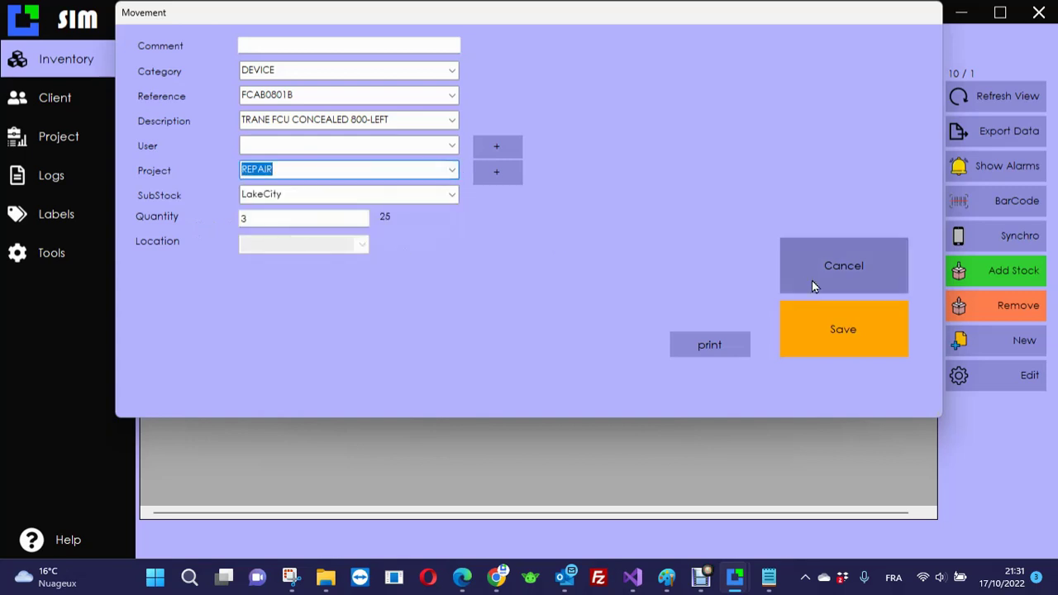
left_click(827, 328)
left_click(552, 337)
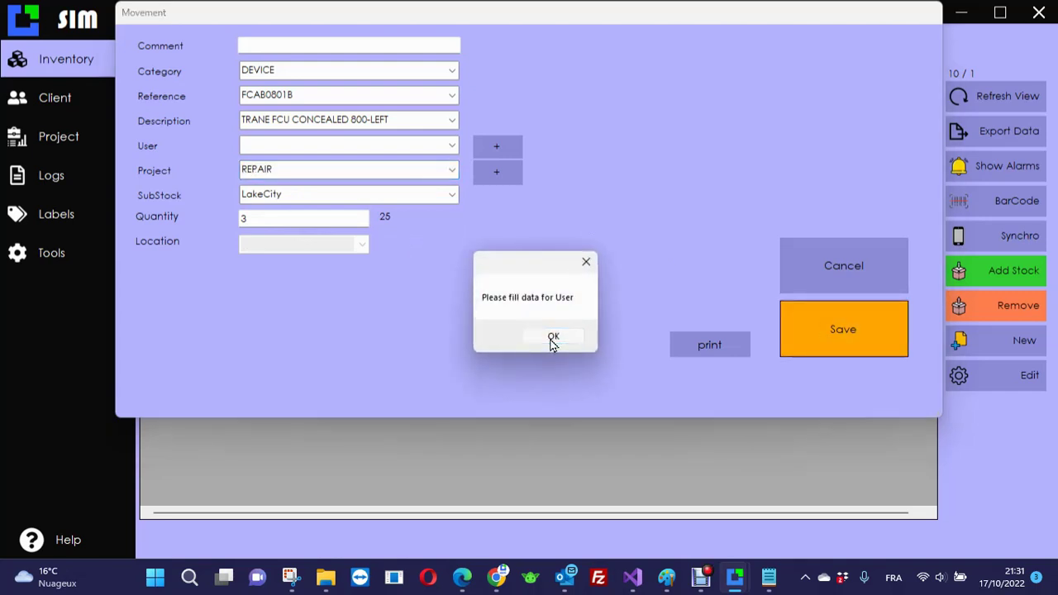
left_click(454, 145)
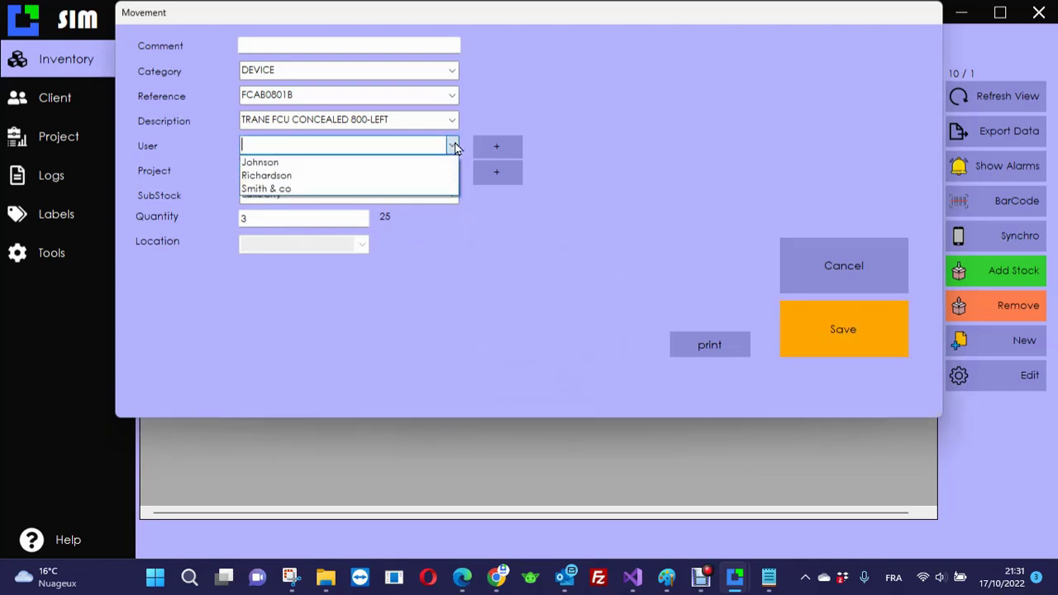
left_click(301, 174)
left_click(811, 339)
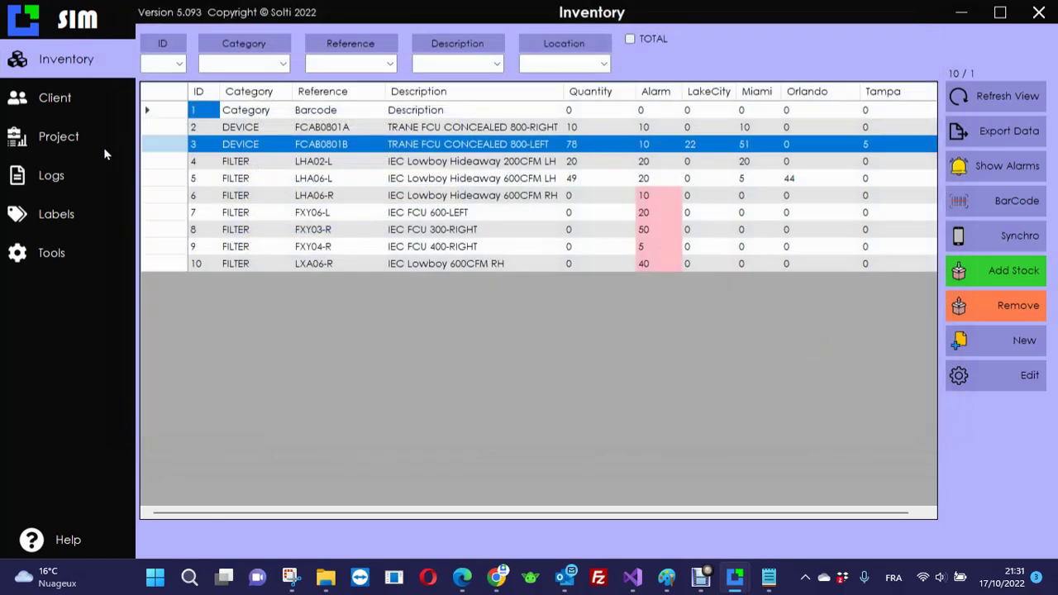
Step: Review the removal's project, substock and client in the logs and return to the inventory
left_click(18, 179)
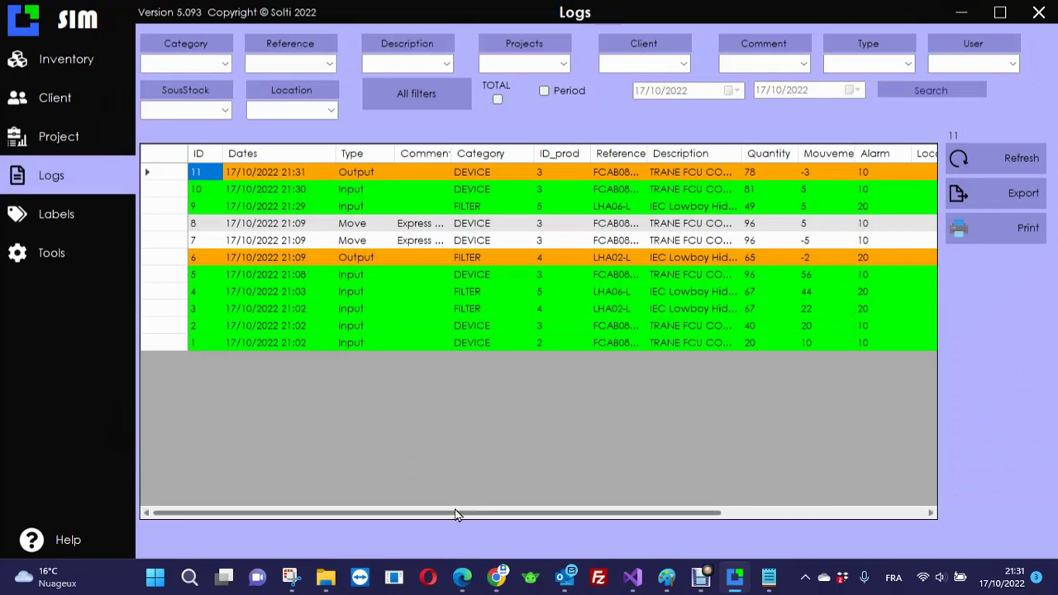
left_click_drag(458, 511, 724, 514)
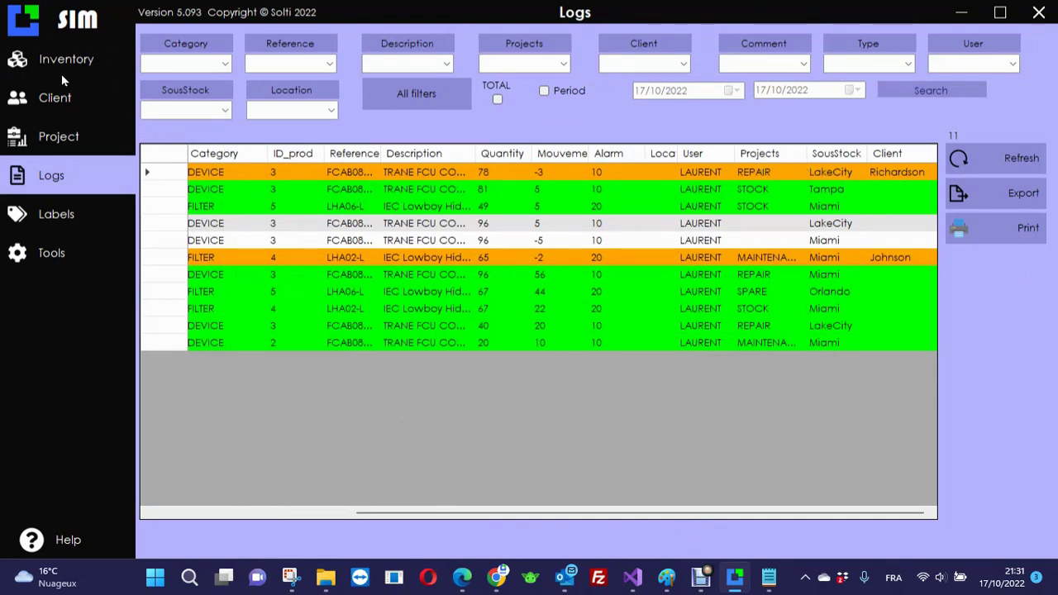
left_click(45, 59)
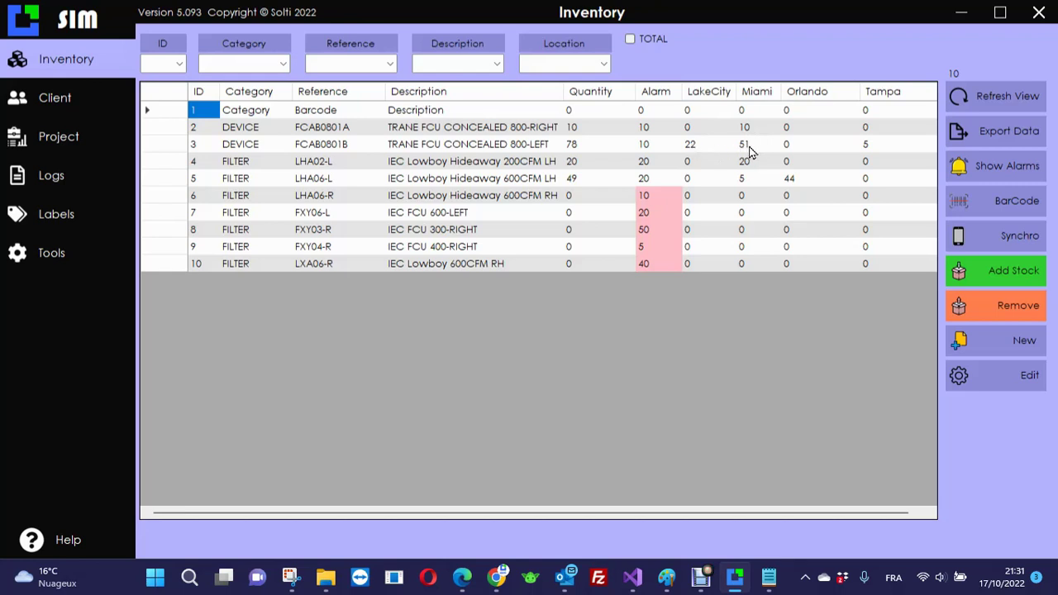
Step: Transfer 5 units of FCAB0801B from Miami to LakeCity with the comment "Fast move" and save the movement
double_click(749, 152)
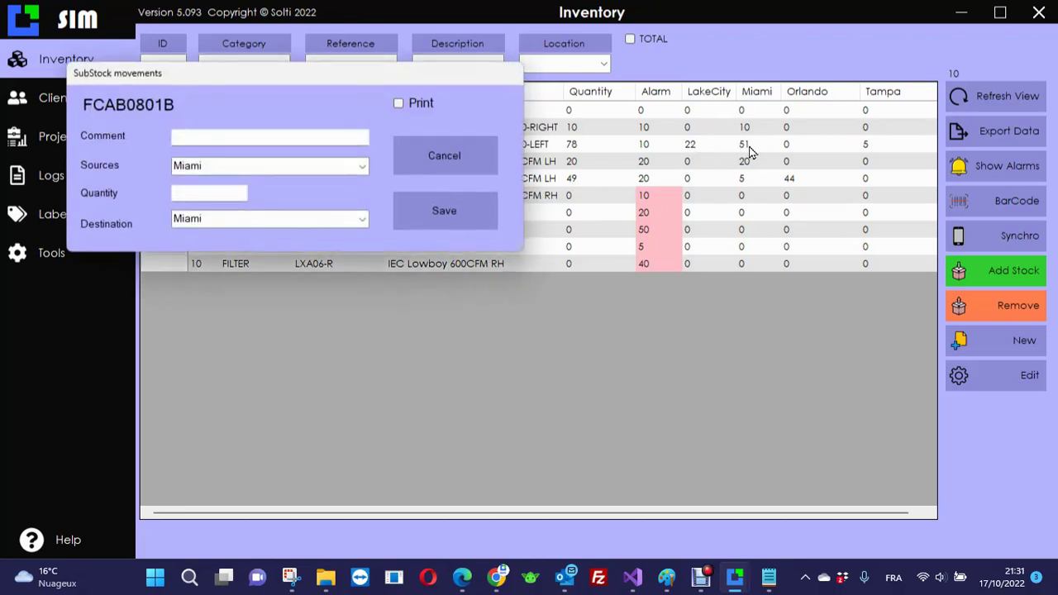
left_click(207, 193)
type("5")
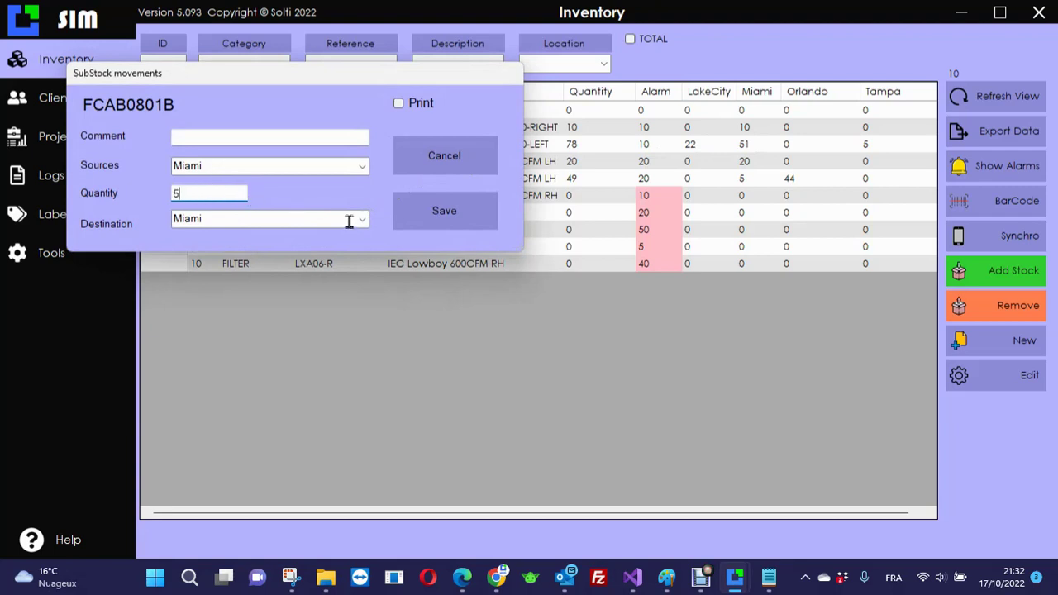
left_click(362, 220)
left_click(364, 224)
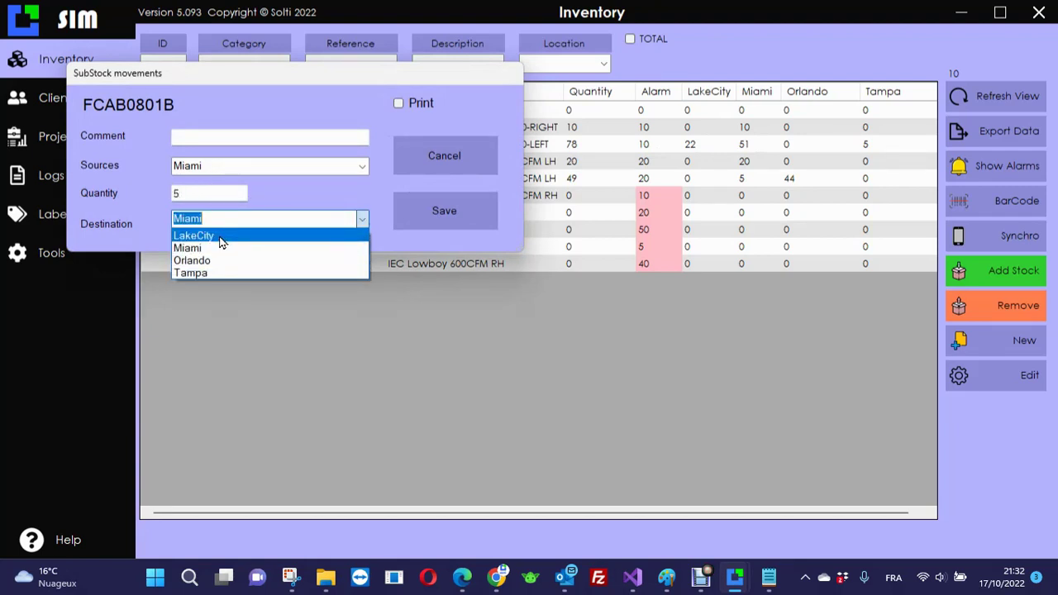
left_click(221, 237)
left_click(205, 136)
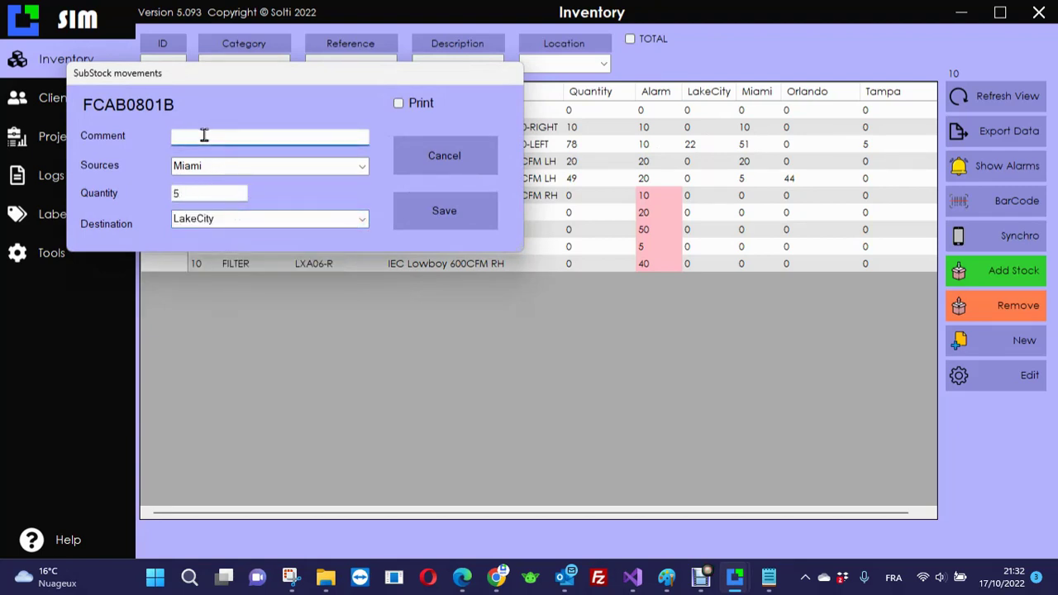
type("Fast move")
left_click(439, 207)
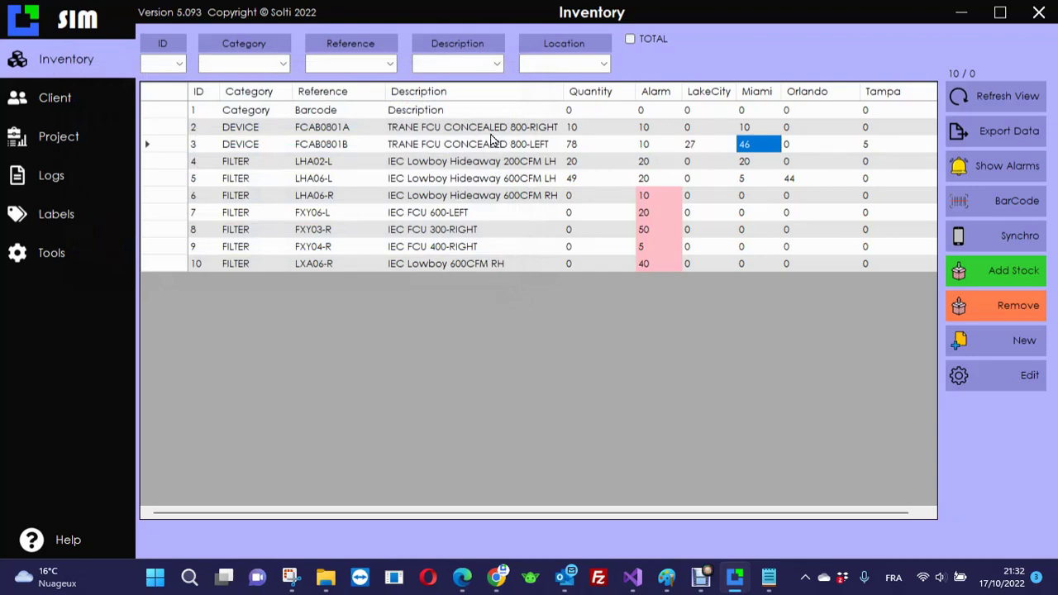
Step: Review the entries for the Miami to LakeCity transfer in the logs
left_click(46, 176)
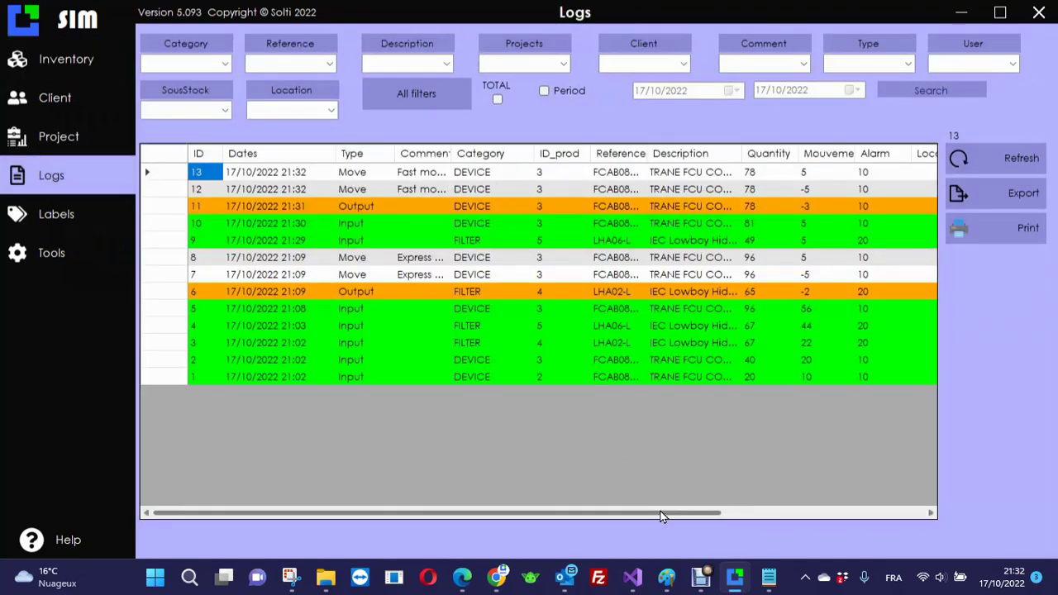
left_click_drag(664, 511, 385, 505)
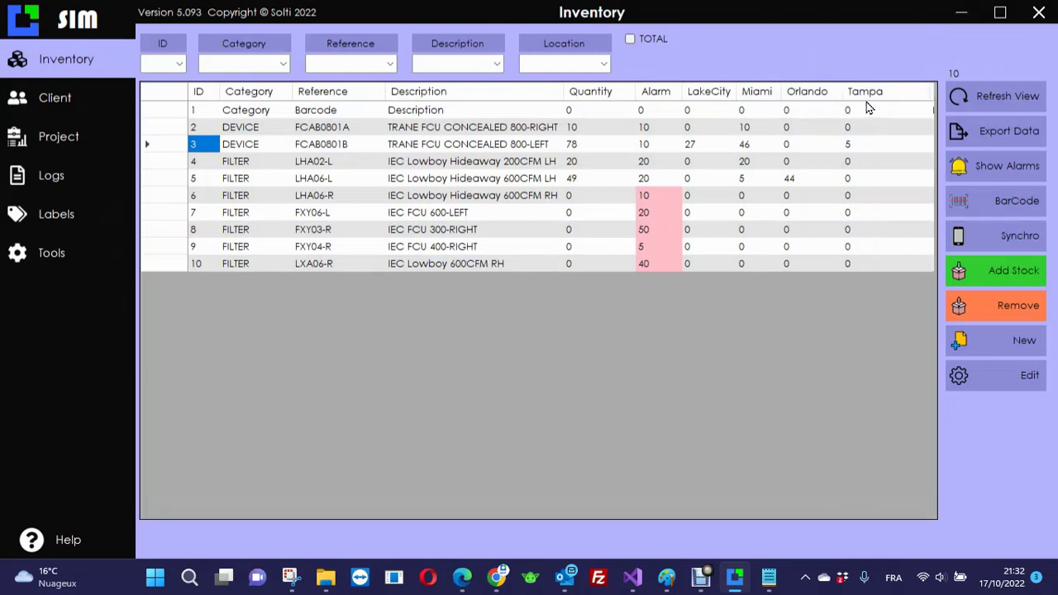
Step: Examine the SUBSTOCK parameters SST1 to SST4 and their location names in the tools configuration, and return to the inventory
left_click(78, 256)
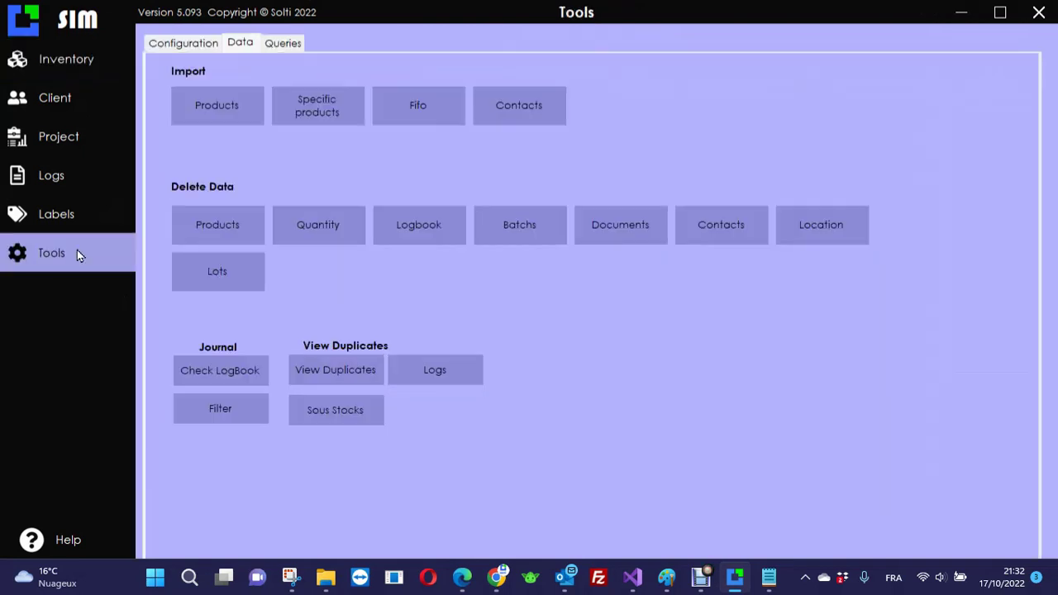
left_click(171, 46)
scroll(522, 288, "down", 1)
scroll(522, 284, "down", 15)
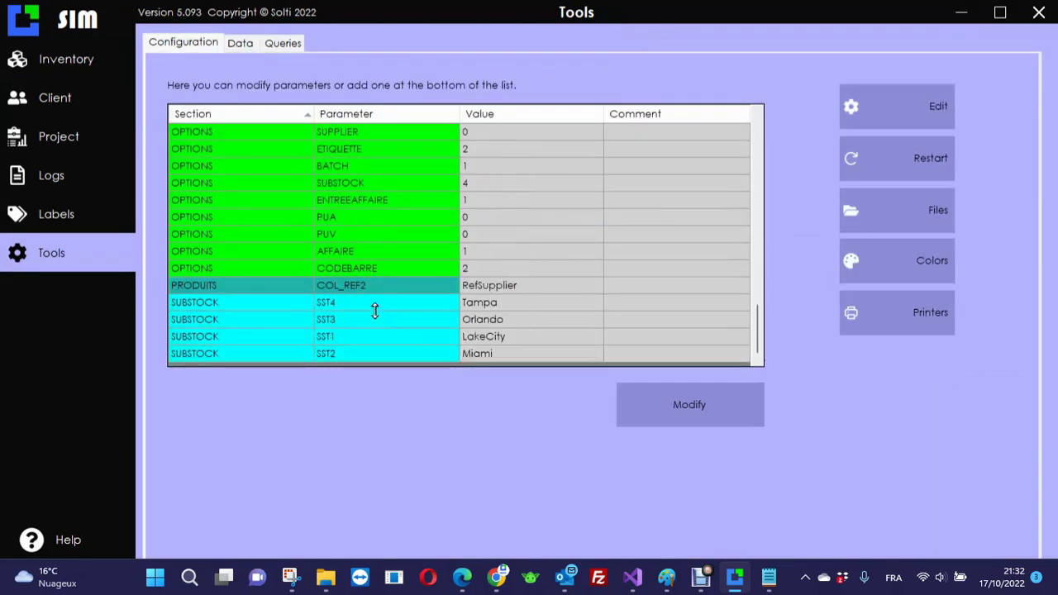
left_click_drag(359, 305, 532, 358)
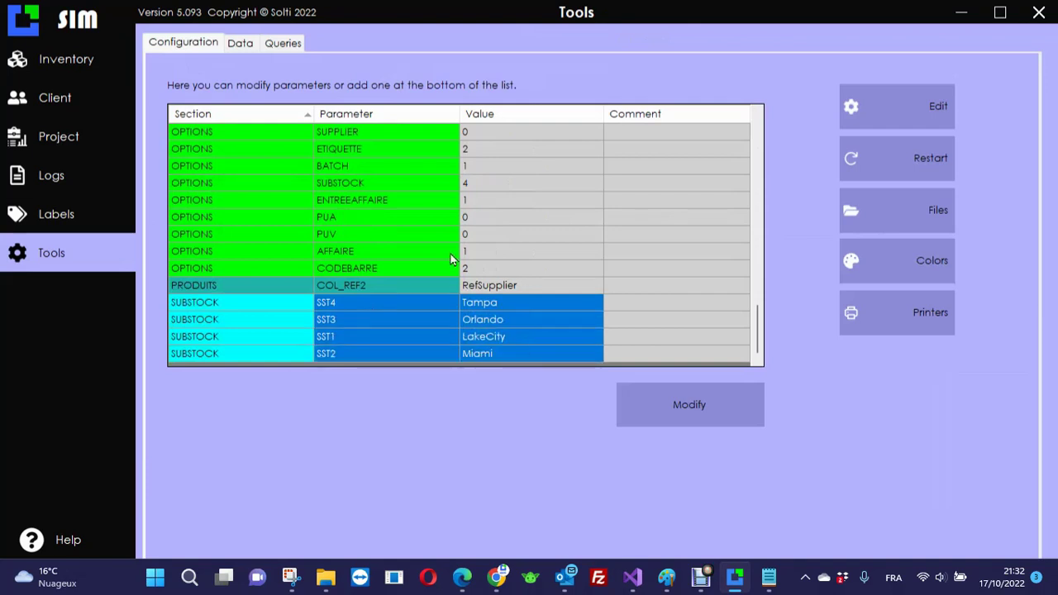
left_click(48, 59)
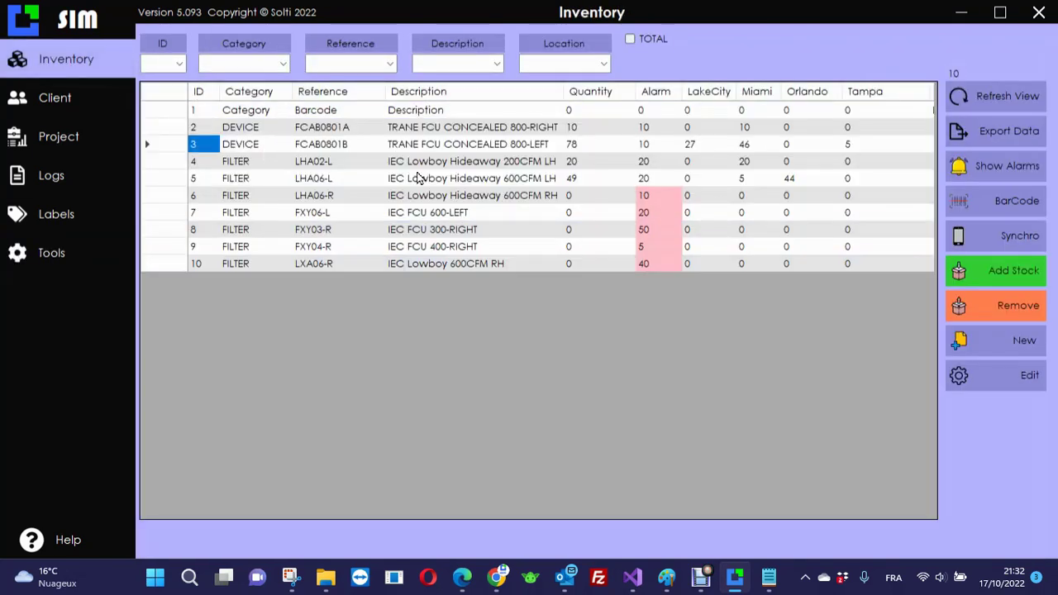